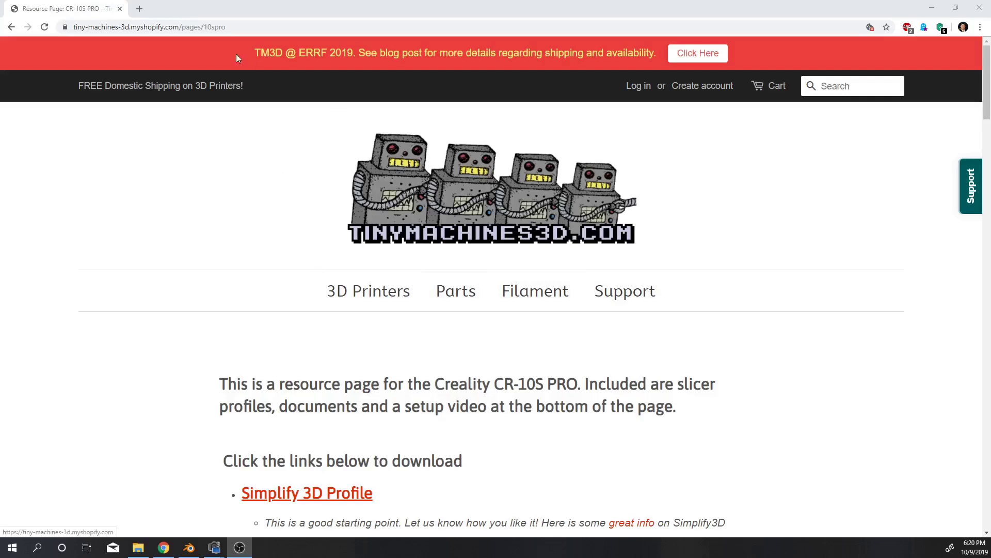
Scroll the CR-10S PRO page down to the B7 firmware and B7 screen files downloads
{"action": "left_click_drag", "start_coordinate": [238, 23], "coordinate": [55, 31]}
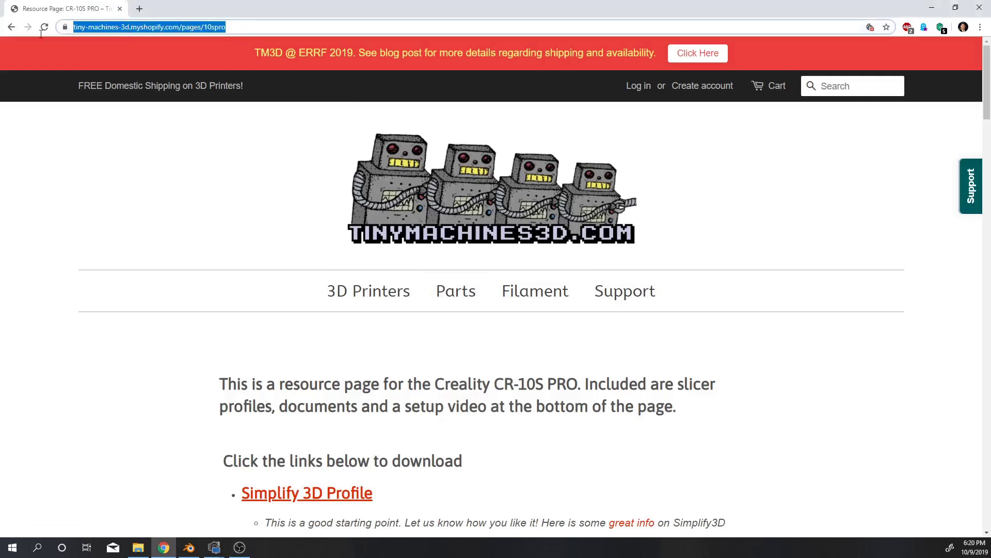
{"action": "left_click", "coordinate": [221, 265]}
{"action": "scroll", "coordinate": [221, 265], "scroll_direction": "down", "scroll_amount": 18}
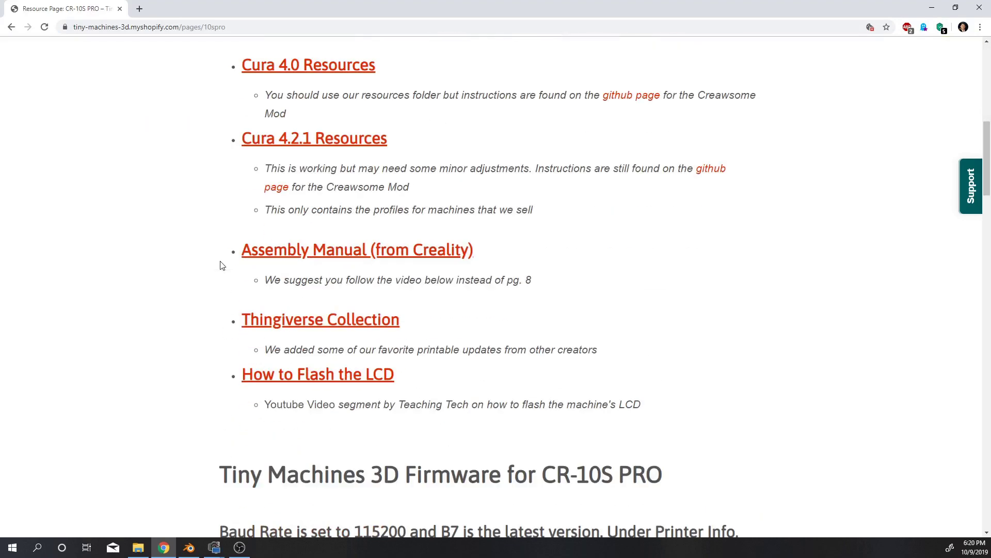
{"action": "scroll", "coordinate": [221, 265], "scroll_direction": "down", "scroll_amount": 4}
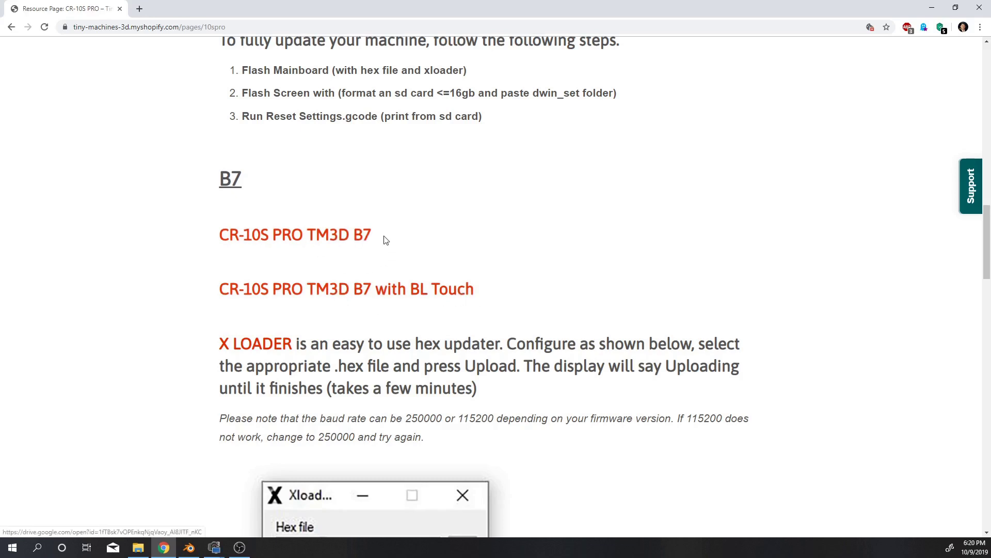
{"action": "scroll", "coordinate": [342, 243], "scroll_direction": "down", "scroll_amount": 10}
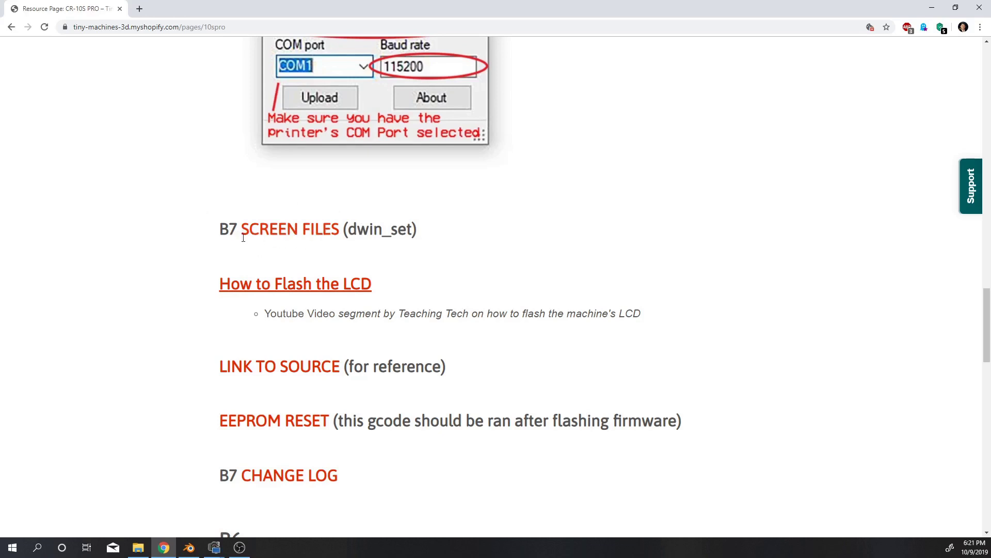
{"action": "scroll", "coordinate": [338, 321], "scroll_direction": "down", "scroll_amount": 2}
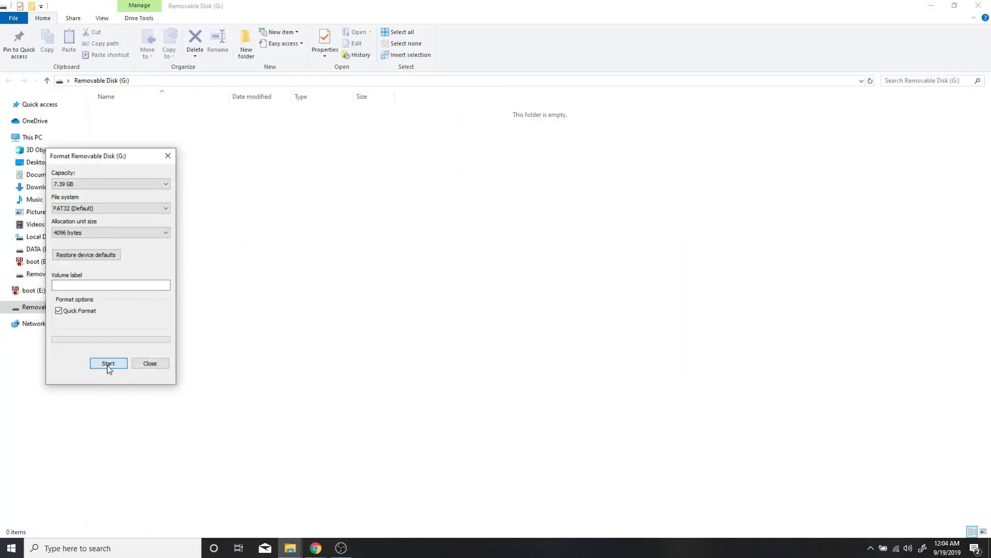
Quick-format removable disk G: as FAT32, confirm the data-erase warning and close the format dialogs
{"action": "left_click", "coordinate": [108, 363]}
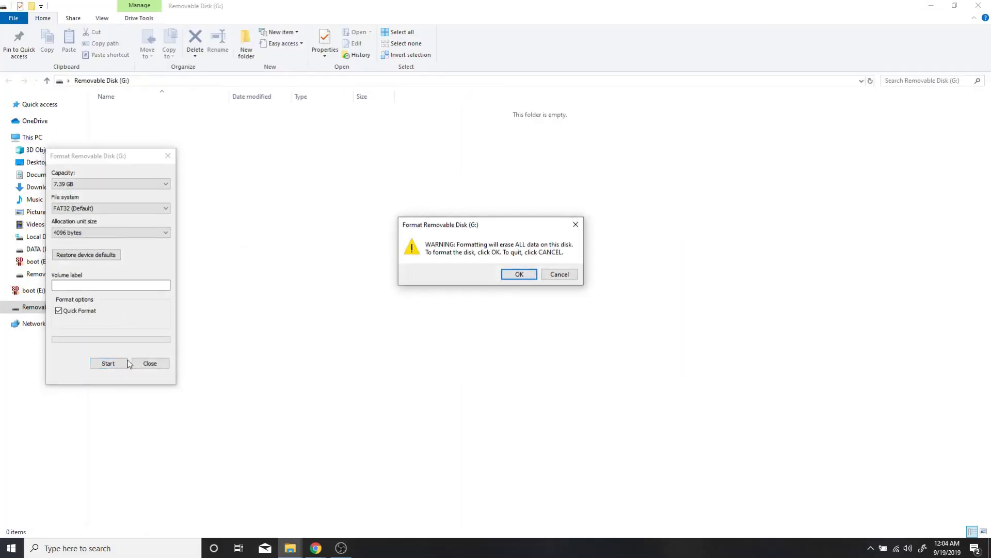
{"action": "left_click", "coordinate": [518, 274]}
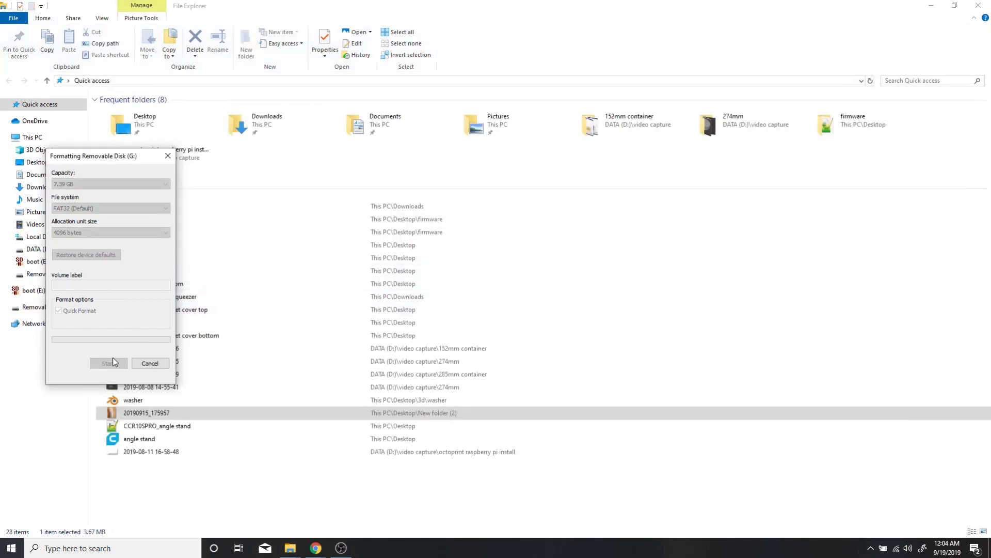
{"action": "left_click_drag", "start_coordinate": [143, 162], "coordinate": [514, 191]}
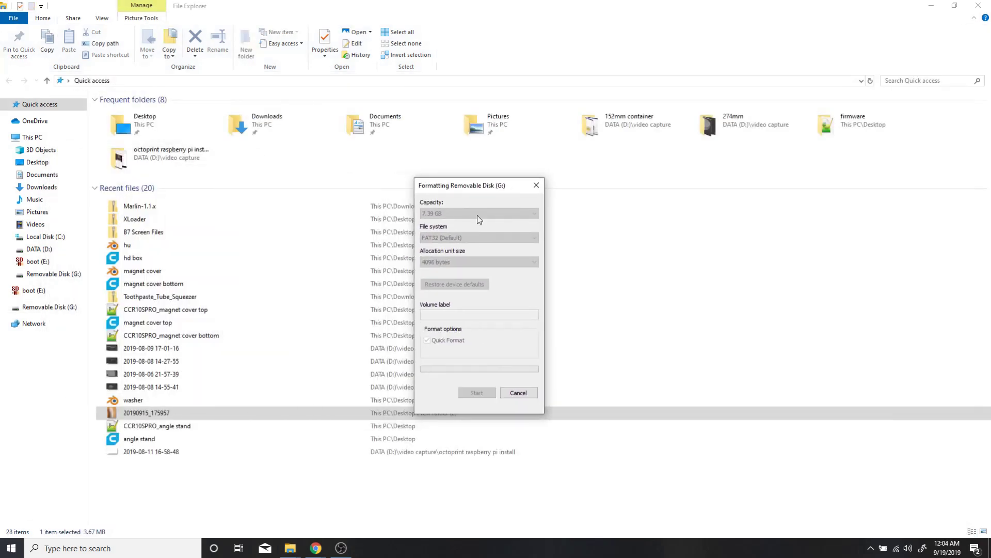
{"action": "left_click", "coordinate": [554, 274]}
{"action": "left_click", "coordinate": [524, 395]}
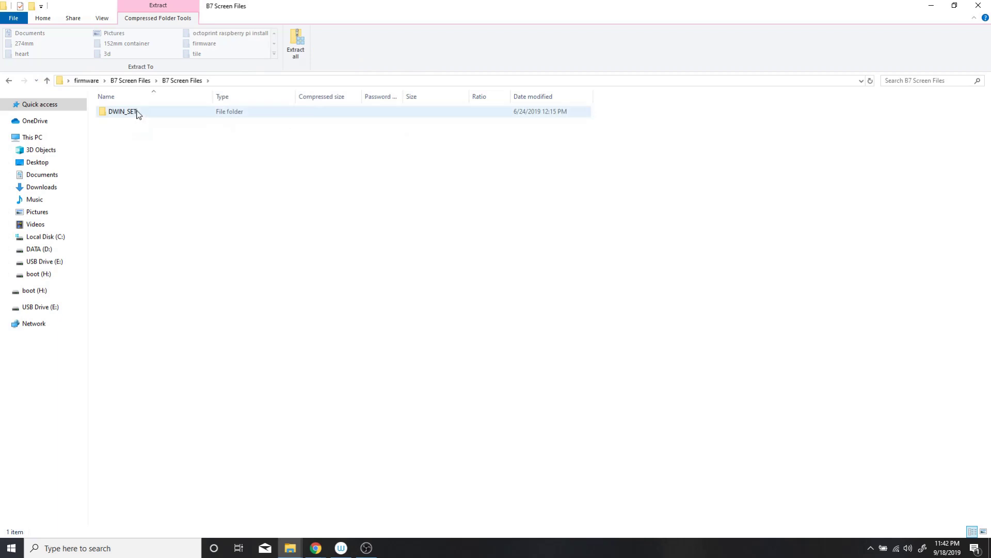
Extract the B7 Screen Files archive and paste the DWIN_SET folder onto removable disk G:
{"action": "left_click", "coordinate": [291, 52]}
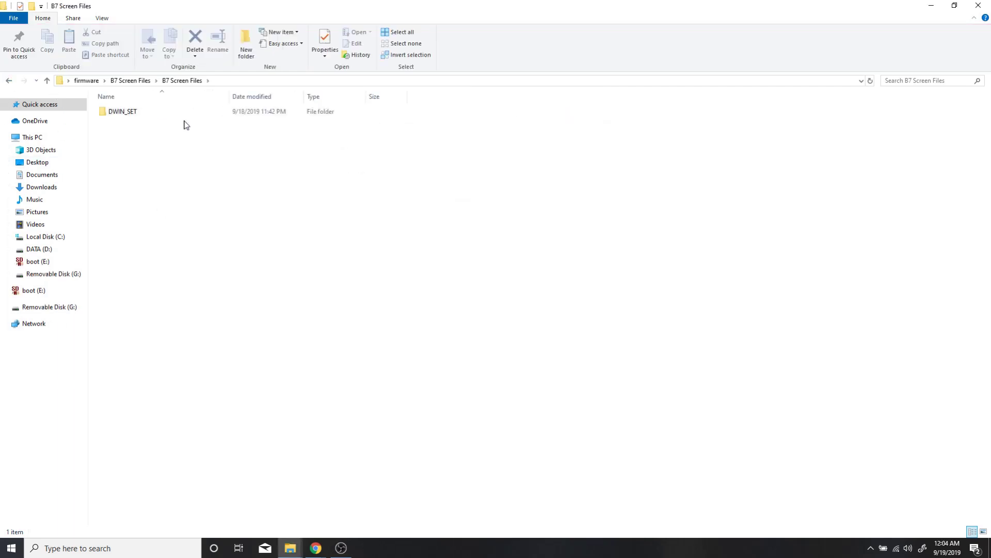
{"action": "left_click", "coordinate": [185, 114]}
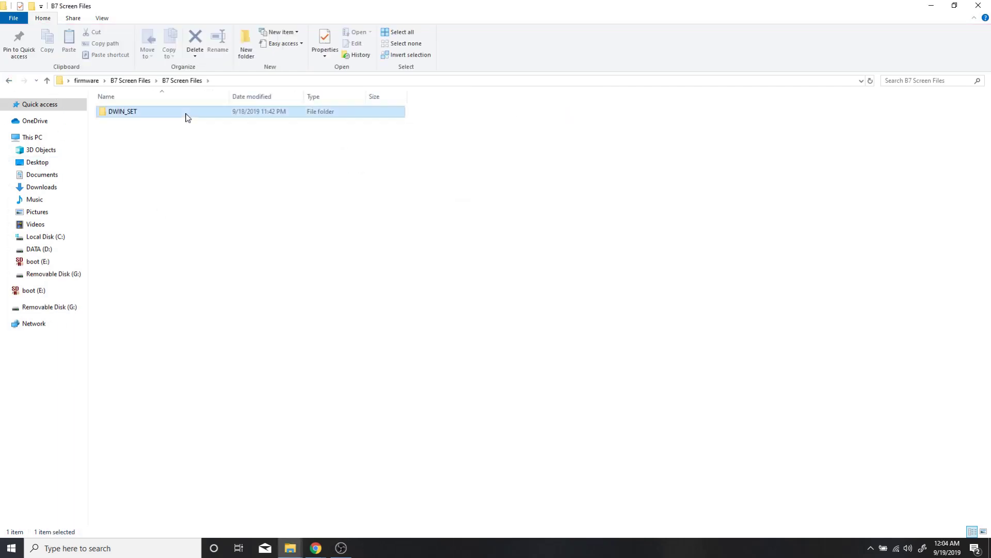
{"action": "right_click", "coordinate": [186, 112]}
{"action": "left_click", "coordinate": [107, 308]}
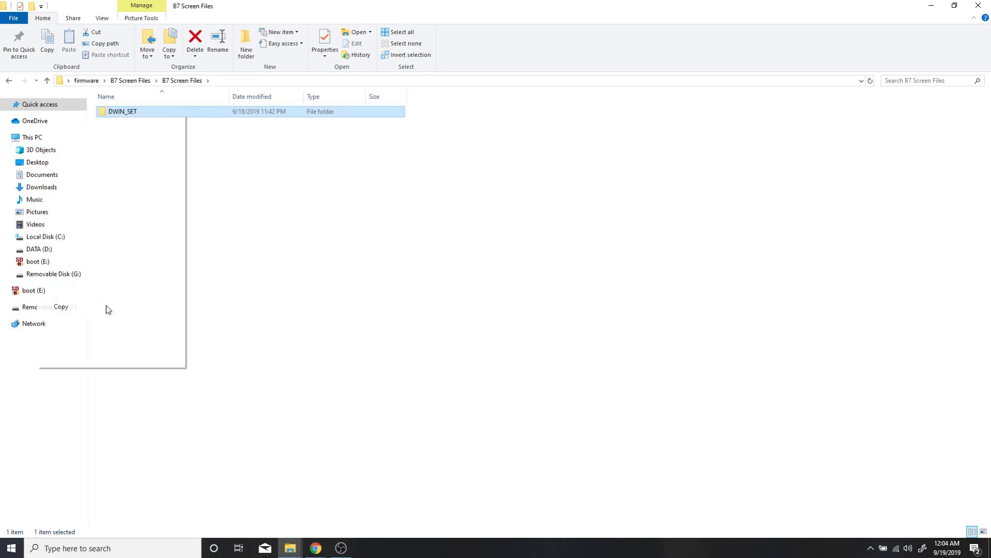
{"action": "mouse_move", "coordinate": [292, 547]}
{"action": "left_click", "coordinate": [277, 515]}
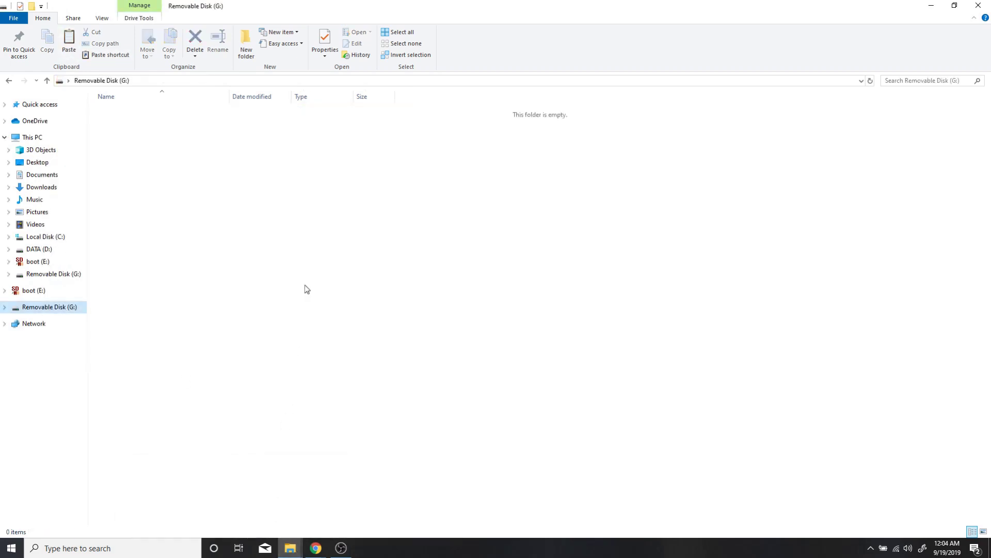
{"action": "right_click", "coordinate": [309, 252]}
{"action": "left_click", "coordinate": [215, 323]}
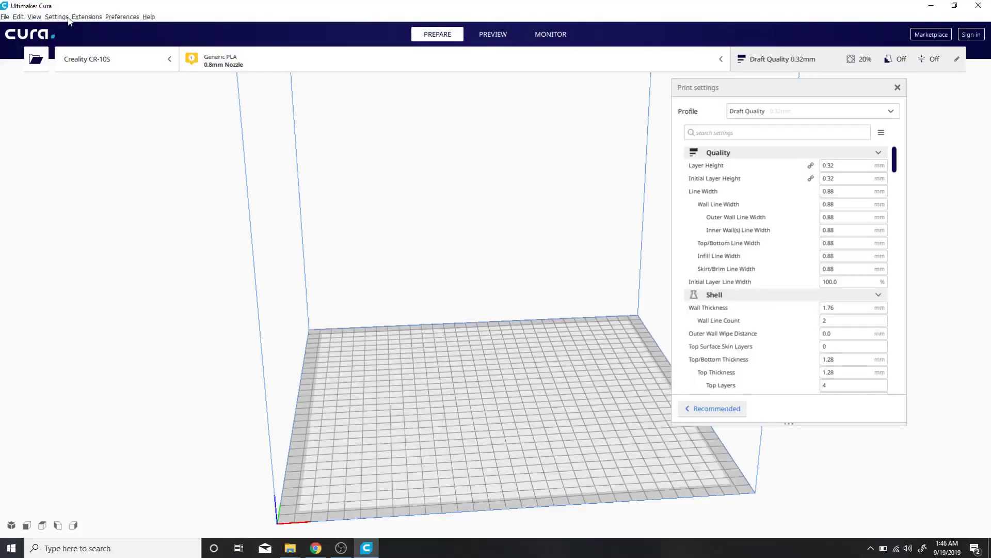
Show Cura's Settings > Printer menu listing the Creality CR-10S and CR-10S Pro
{"action": "left_click", "coordinate": [65, 17]}
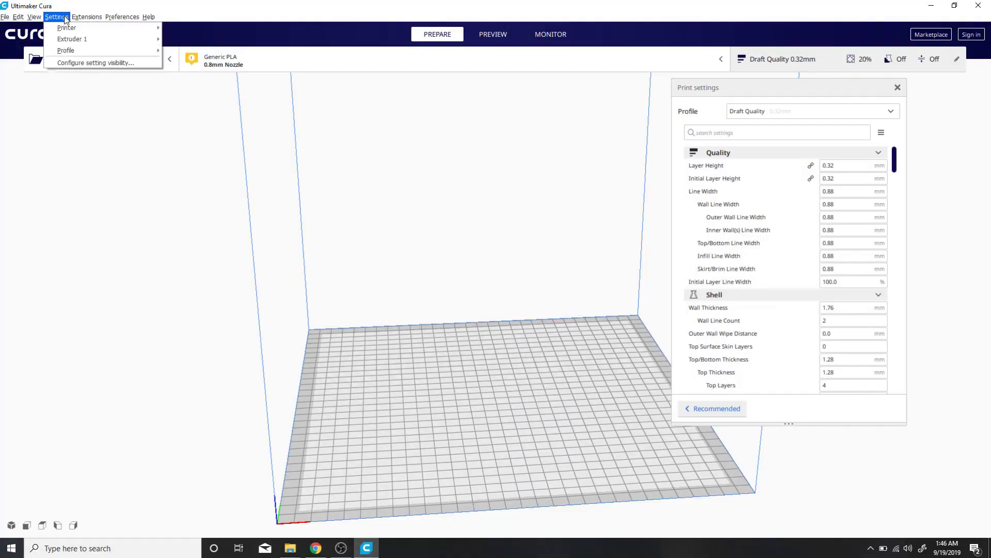
{"action": "mouse_move", "coordinate": [129, 26]}
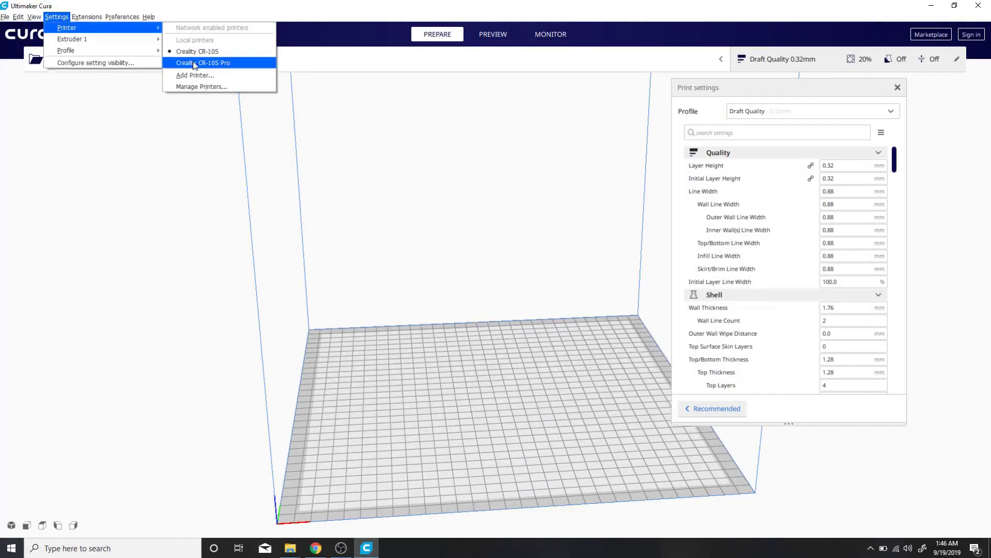
Activate the Creality CR-10S Pro and review its 310×310×400 build volume in Machine Settings
{"action": "left_click", "coordinate": [200, 87]}
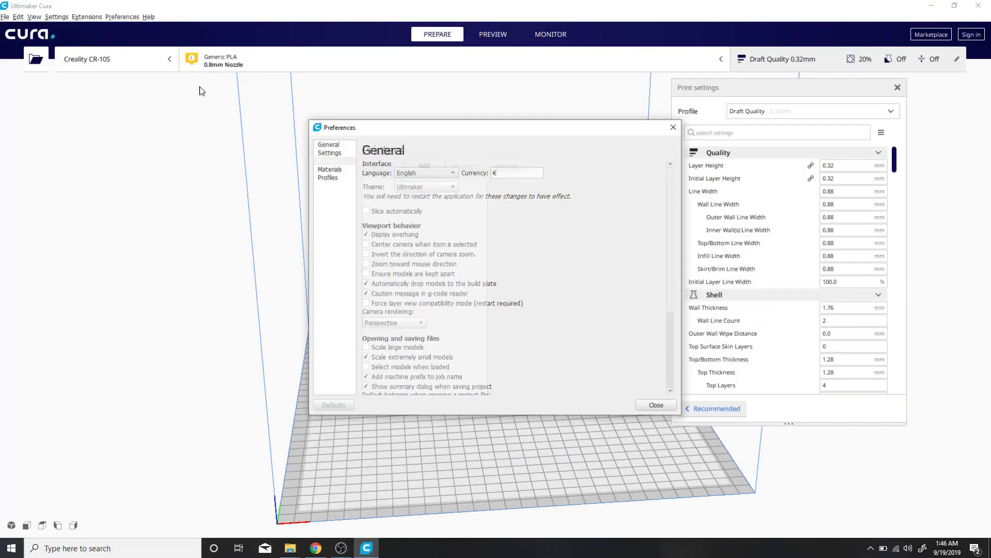
{"action": "left_click", "coordinate": [403, 197]}
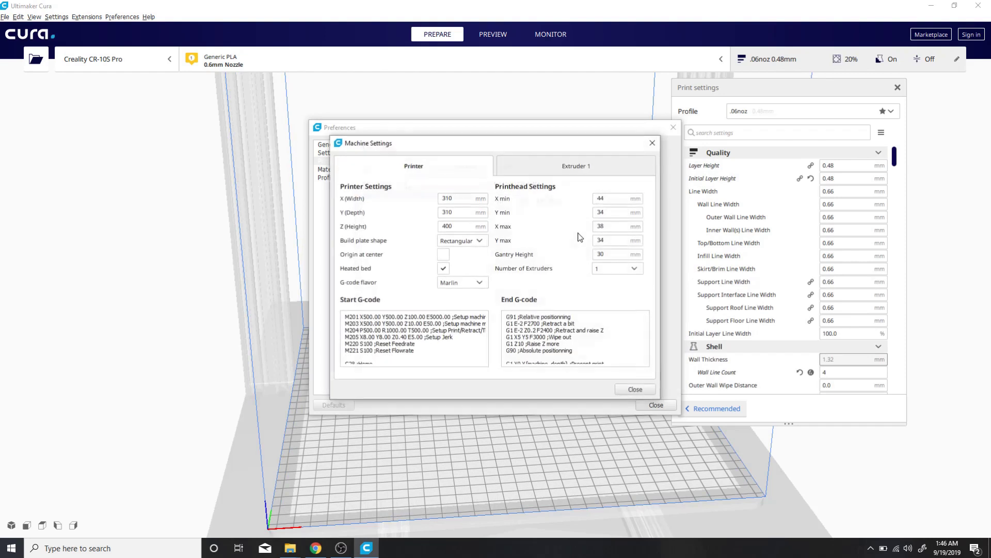
{"action": "left_click", "coordinate": [577, 164]}
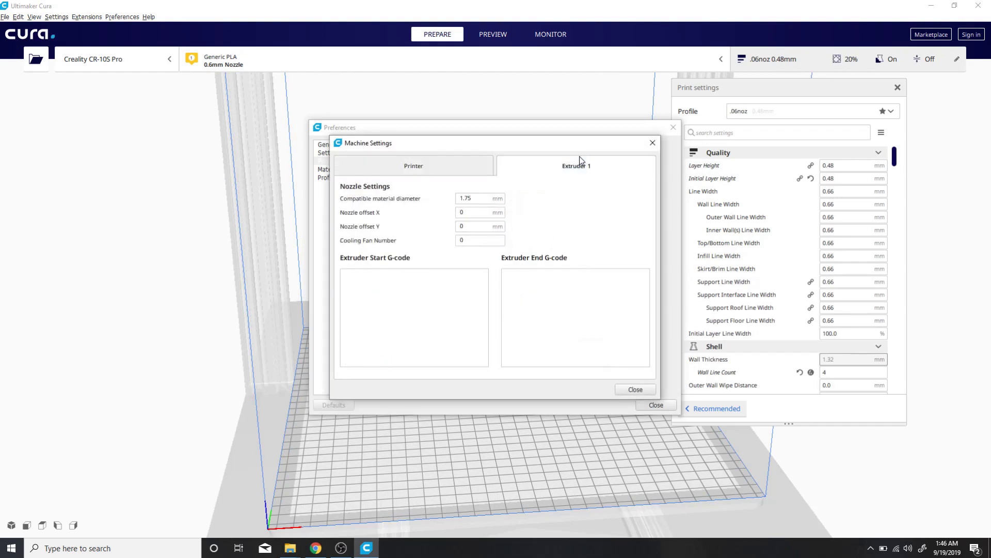
{"action": "left_click", "coordinate": [470, 166]}
{"action": "scroll", "coordinate": [597, 333], "scroll_direction": "down", "scroll_amount": 3}
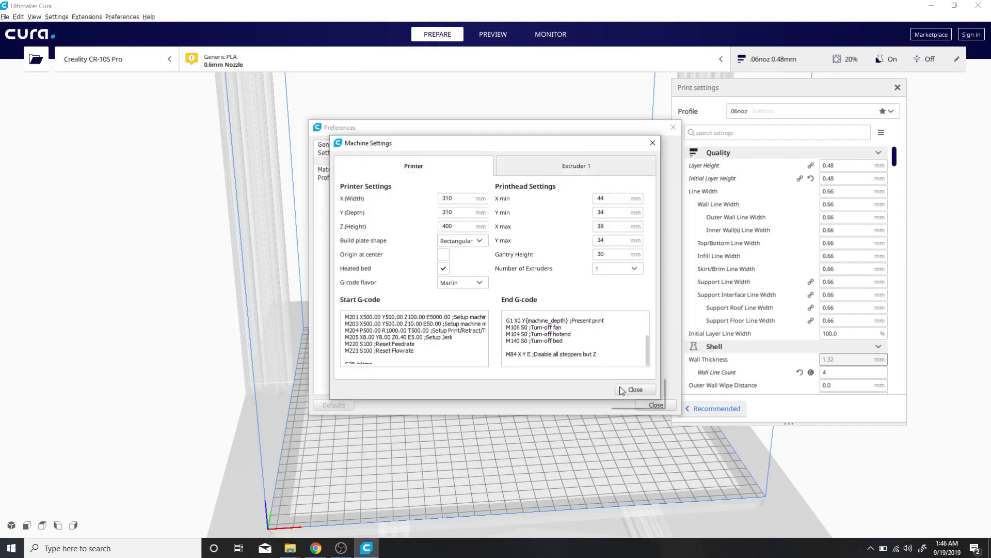
{"action": "left_click", "coordinate": [635, 392]}
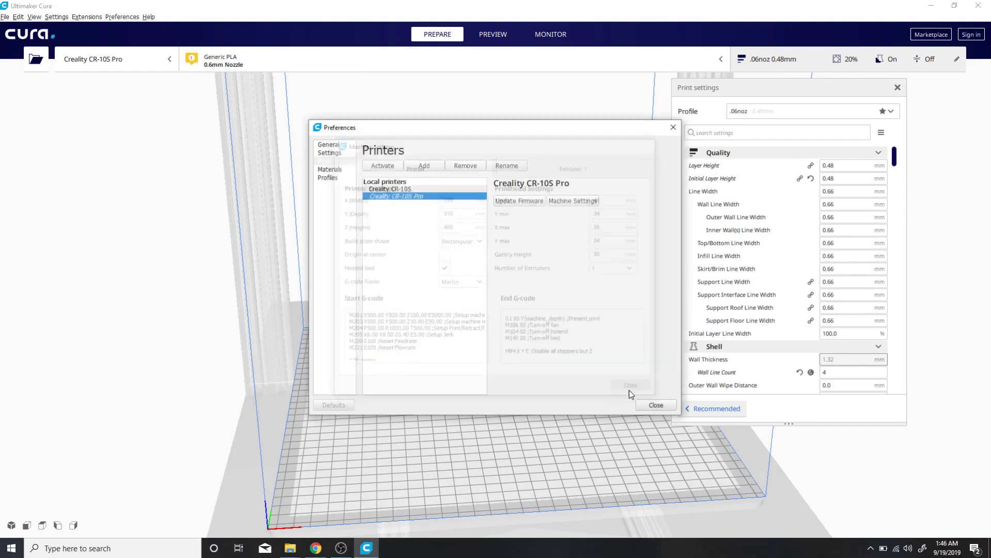
Upload custom firmware CR10SPro_B7_Stock_115k.hex from Desktop\firmware, then close the dialogs once complete
{"action": "left_click", "coordinate": [523, 202]}
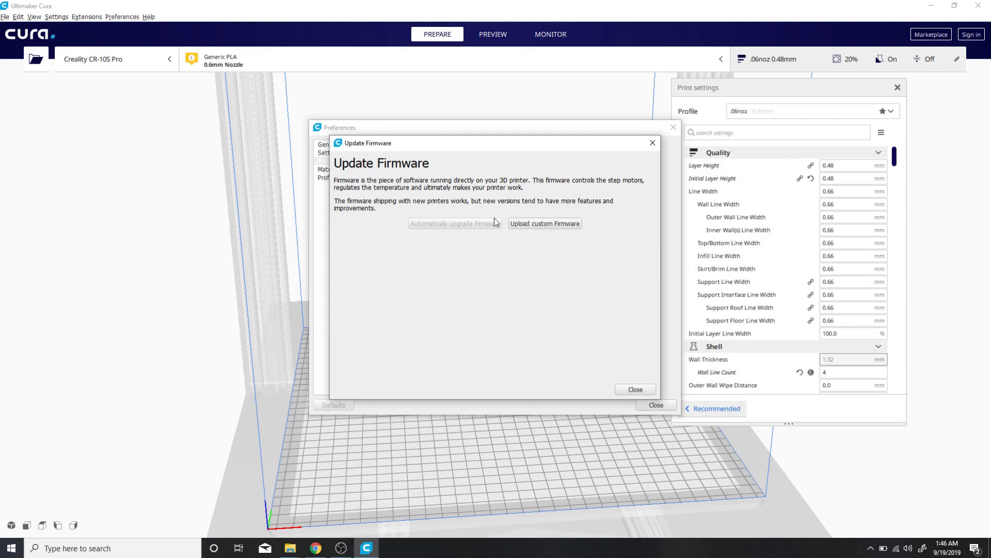
{"action": "left_click", "coordinate": [527, 225]}
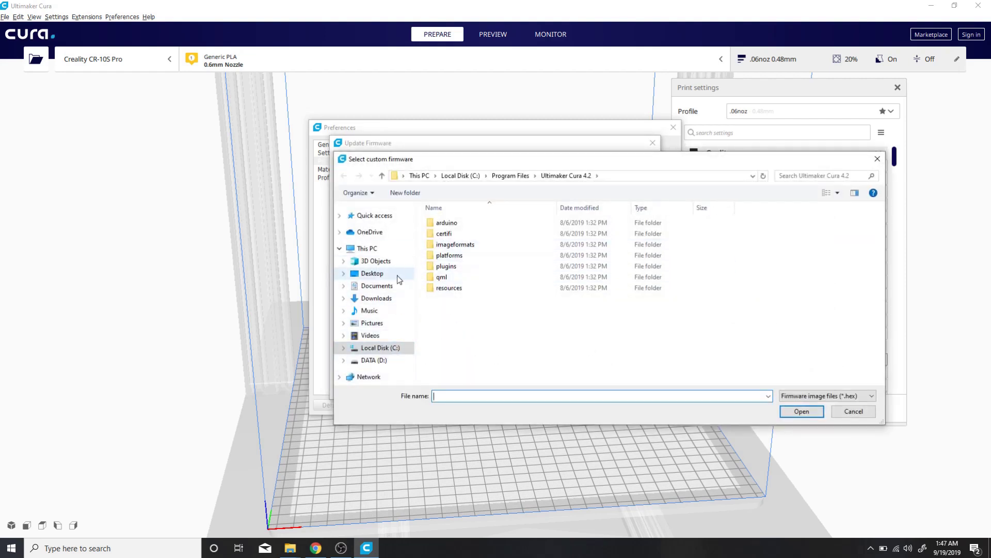
{"action": "left_click", "coordinate": [398, 275]}
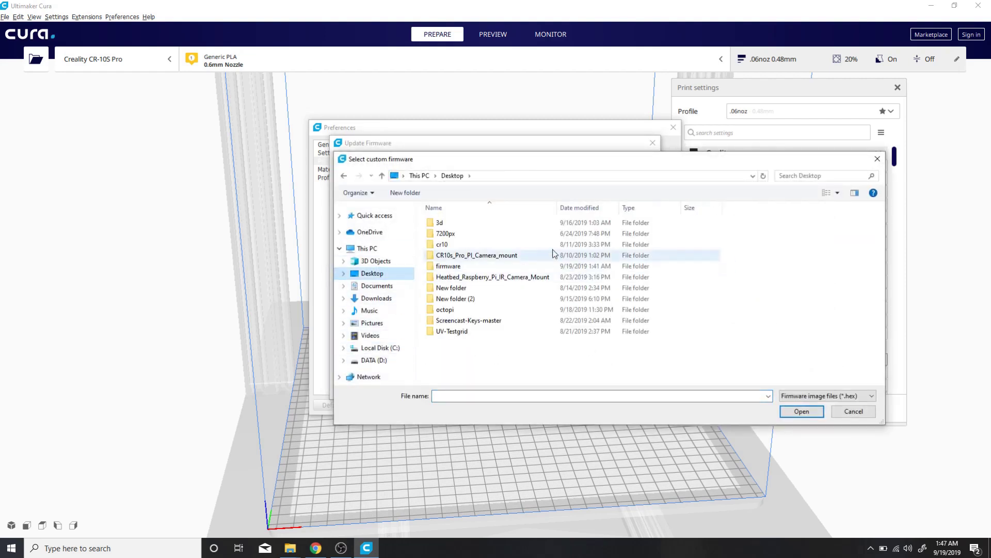
{"action": "double_click", "coordinate": [463, 265]}
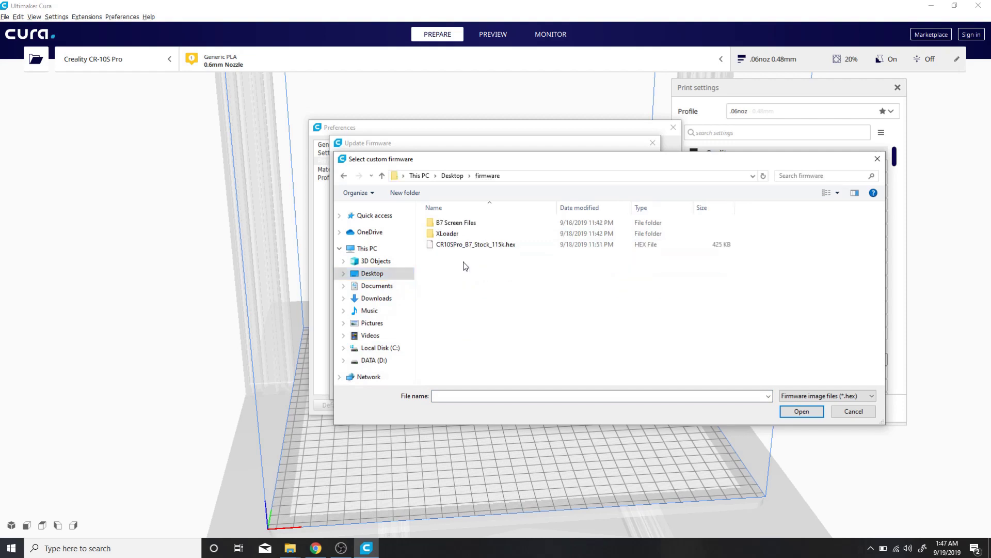
{"action": "left_click", "coordinate": [494, 247]}
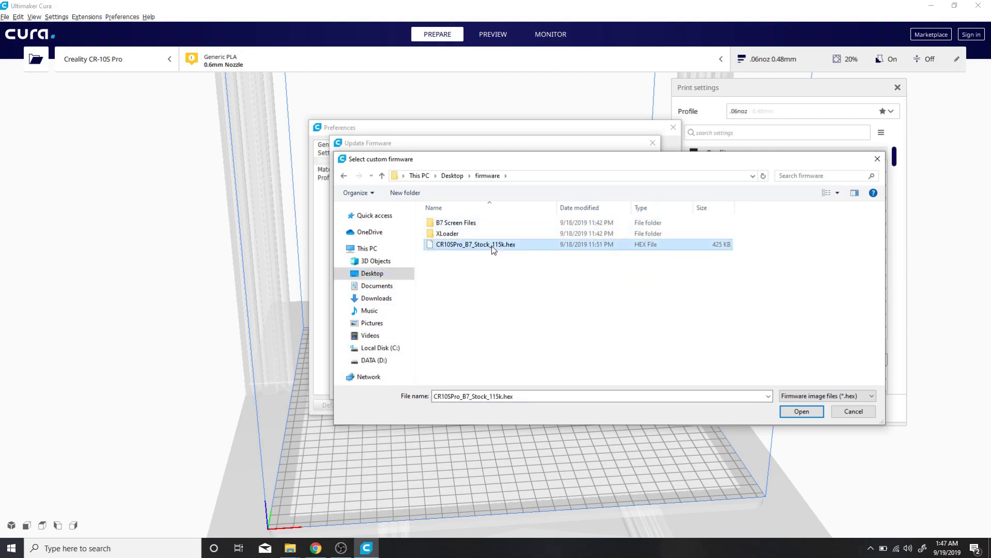
{"action": "double_click", "coordinate": [494, 247]}
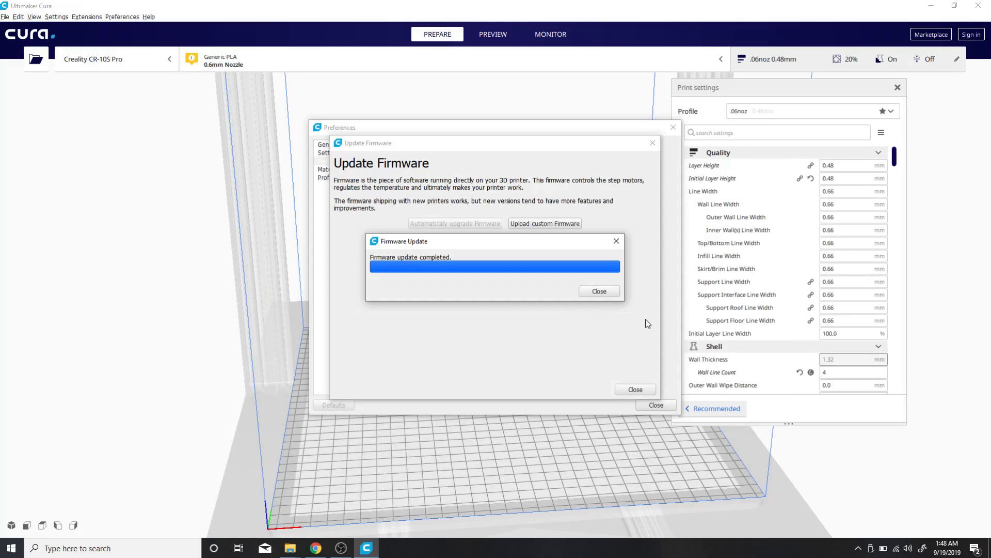
{"action": "left_click", "coordinate": [599, 292]}
{"action": "left_click", "coordinate": [636, 389]}
{"action": "left_click", "coordinate": [656, 405]}
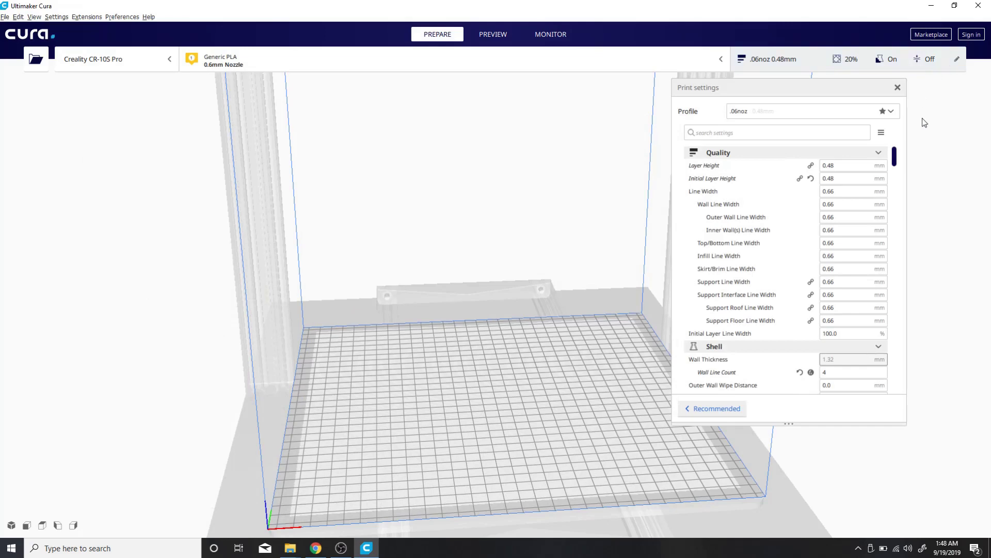